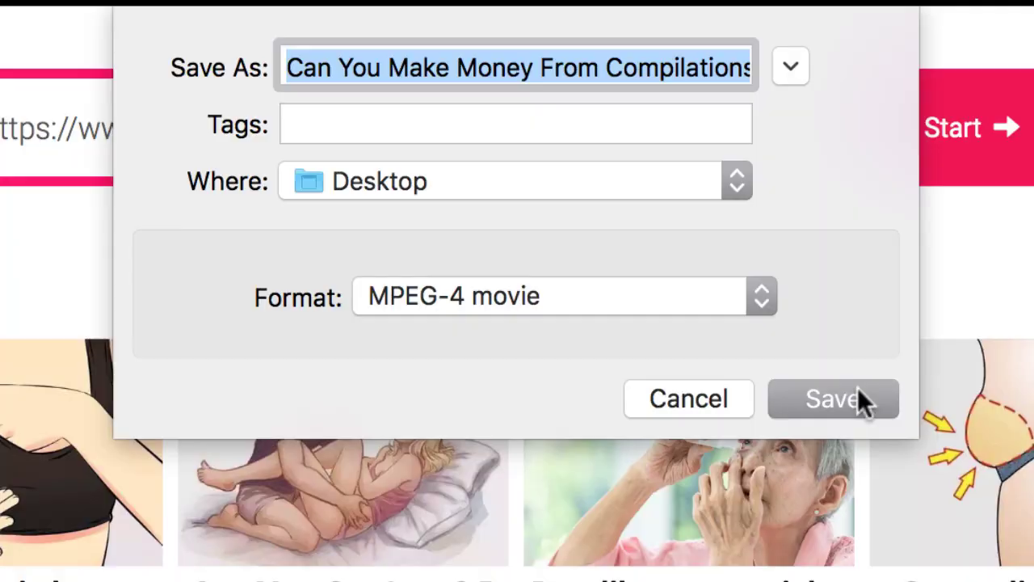
Save the compilations video to the Desktop and search Google for 'video editor'
{"action": "left_click", "coordinate": [857, 387]}
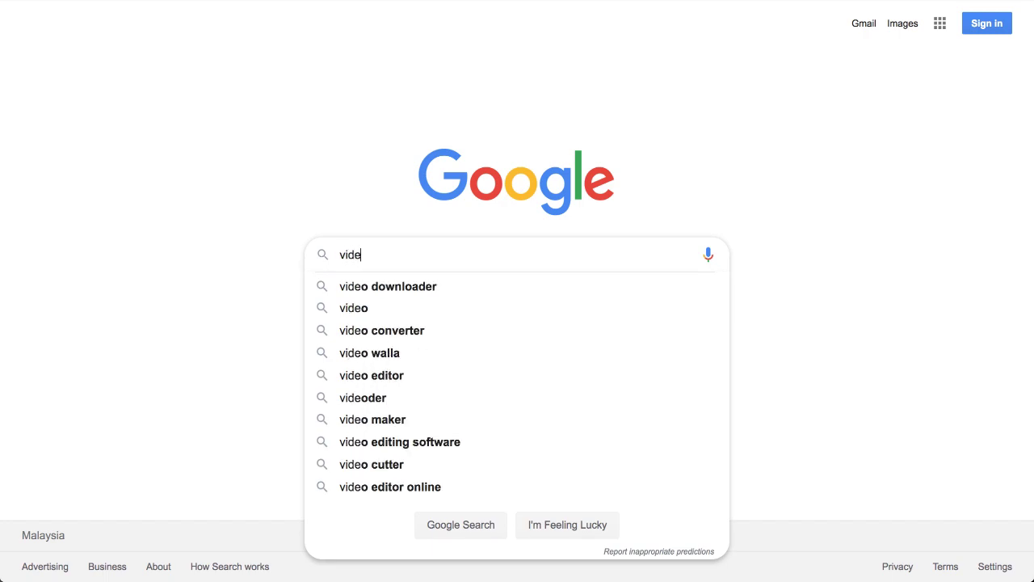
{"action": "type", "text": "o editor"}
{"action": "key", "text": "Return"}
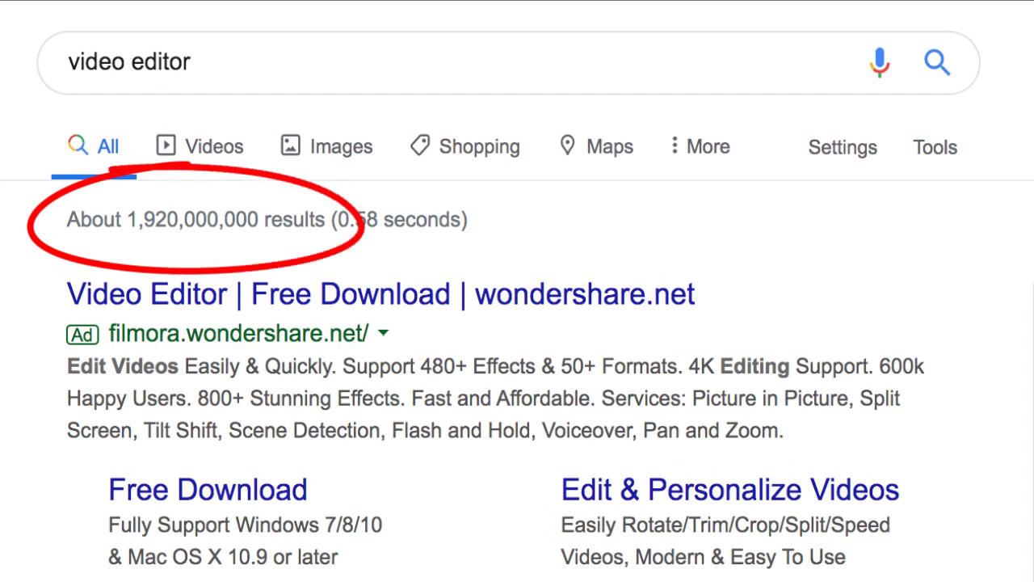
Scroll the video editor results and page through the sponsored price listings carousel
{"action": "scroll", "coordinate": [517, 291], "scroll_direction": "down", "scroll_amount": 3}
{"action": "scroll", "coordinate": [517, 291], "scroll_direction": "down", "scroll_amount": 3}
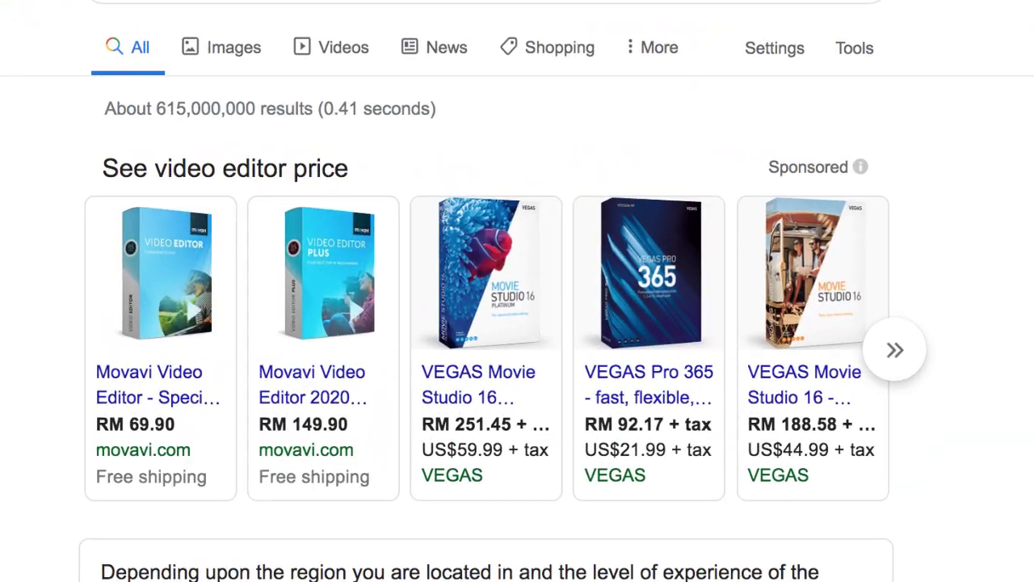
{"action": "scroll", "coordinate": [485, 347], "scroll_direction": "right", "scroll_amount": 5}
{"action": "scroll", "coordinate": [485, 347], "scroll_direction": "right", "scroll_amount": 5}
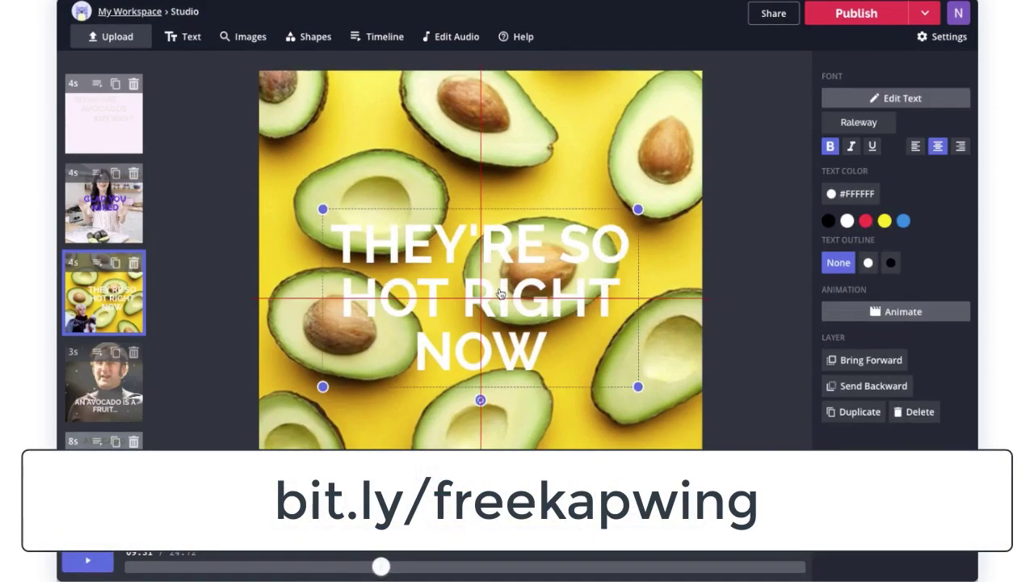
Show the Animate choices for the avocado project's caption text
{"action": "left_click", "coordinate": [909, 315]}
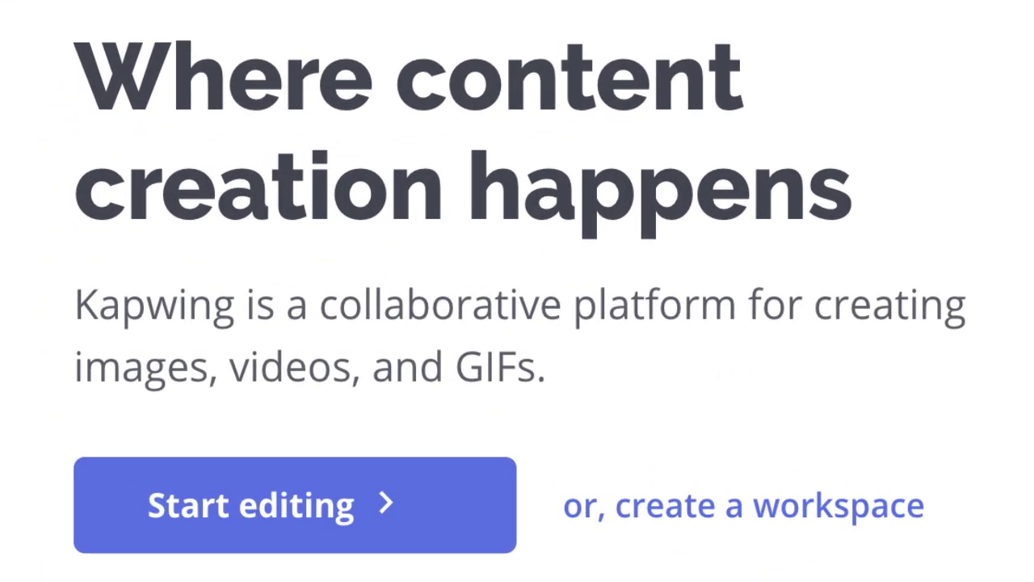
Start a new untitled Kapwing Studio project and bring up the Sign In prompt
{"action": "left_click", "coordinate": [364, 535]}
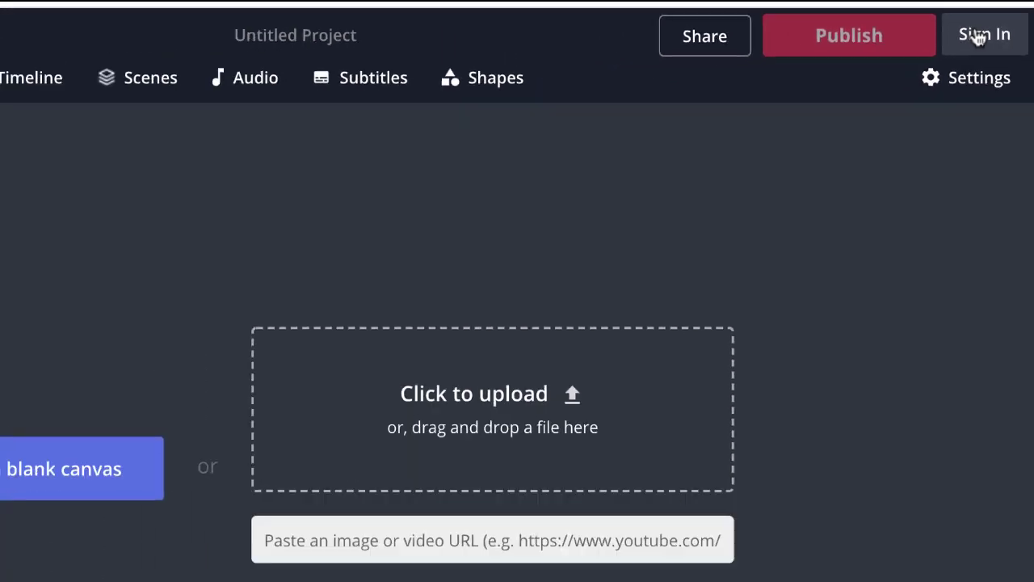
{"action": "left_click", "coordinate": [942, 67]}
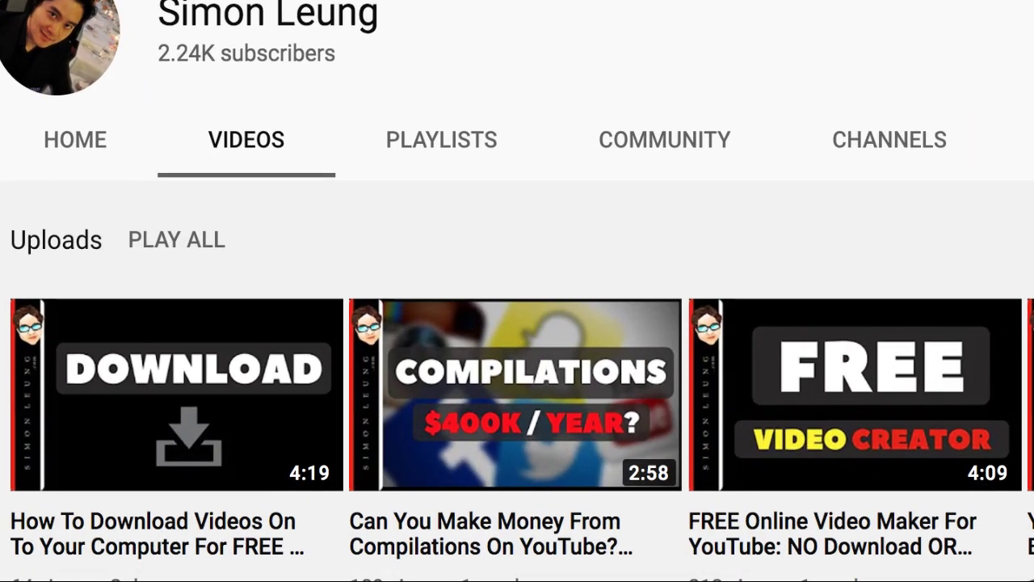
Copy the link address of the channel's first upload, the DOWNLOAD video
{"action": "right_click", "coordinate": [213, 307]}
{"action": "left_click", "coordinate": [265, 457]}
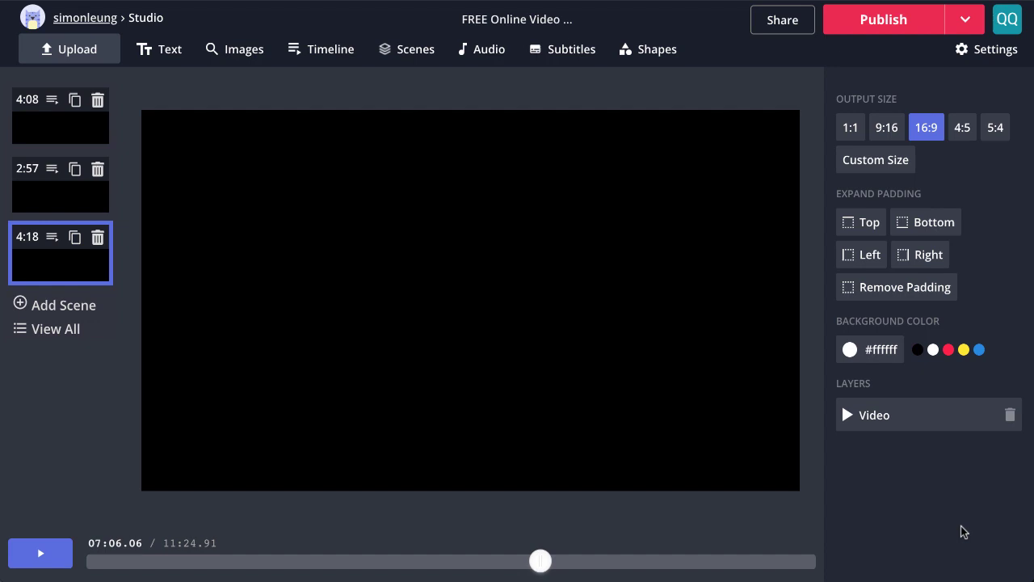
{"action": "left_click", "coordinate": [41, 556]}
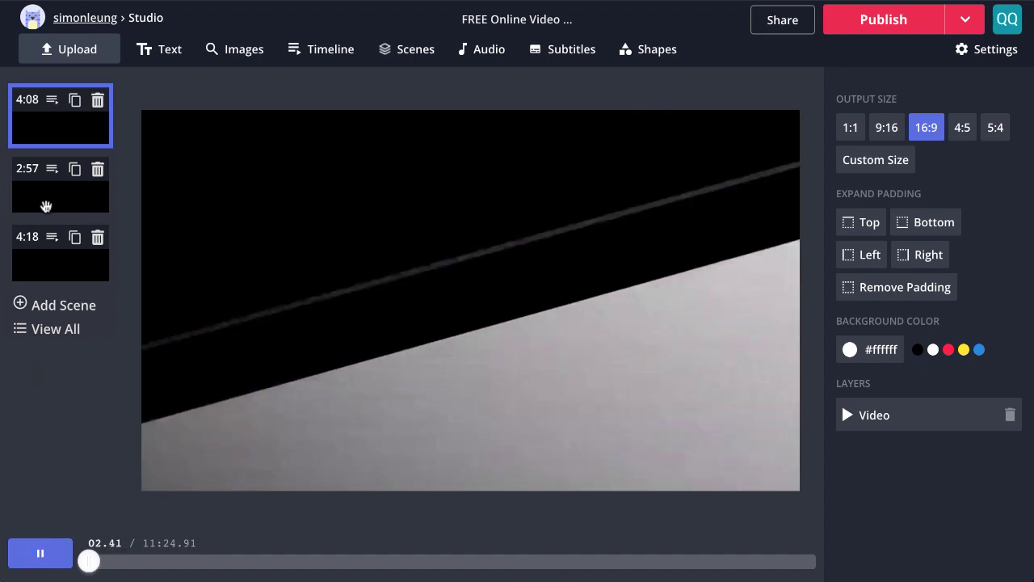
{"action": "left_click", "coordinate": [50, 194]}
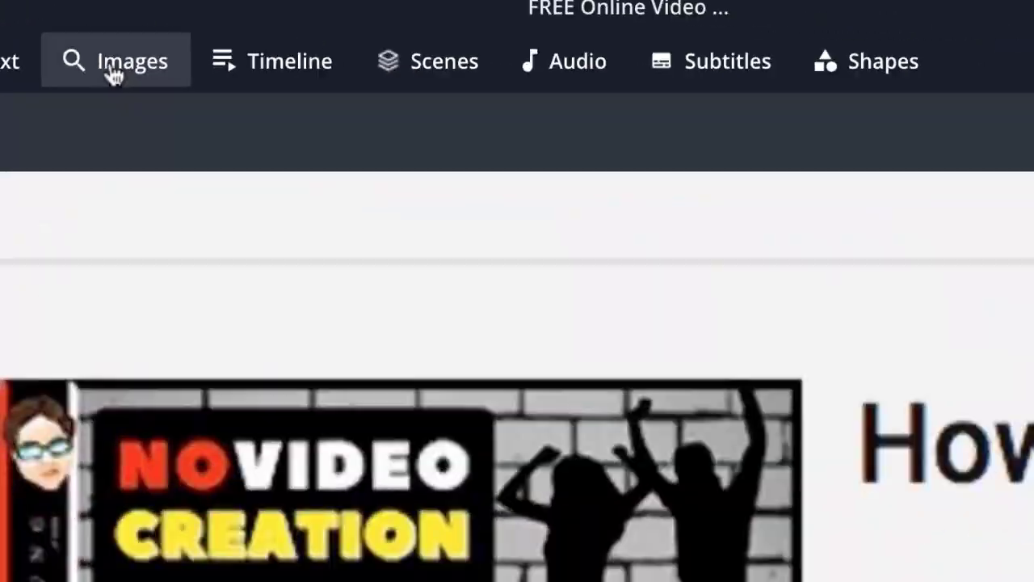
{"action": "left_click", "coordinate": [523, 144]}
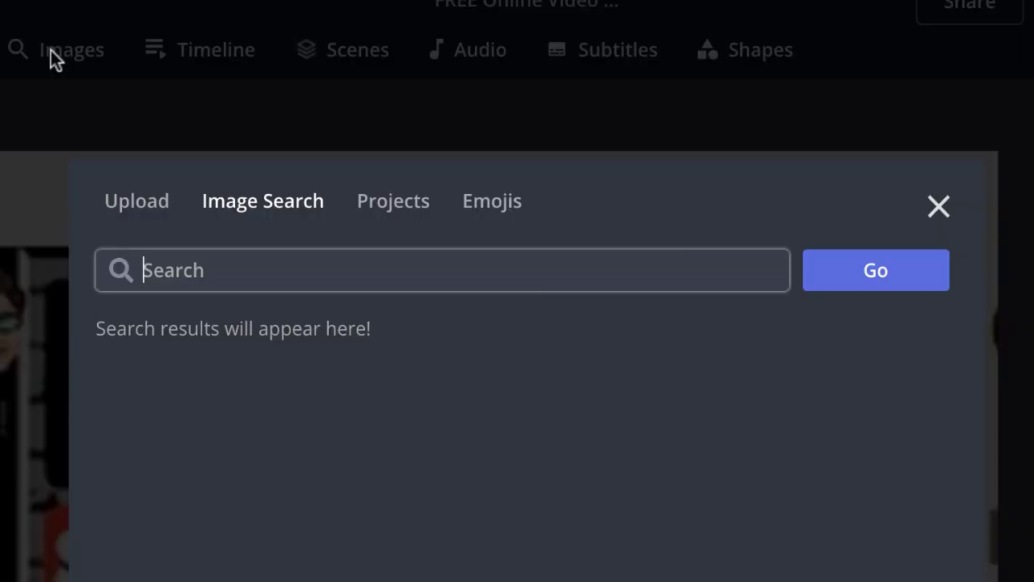
{"action": "left_click", "coordinate": [940, 207]}
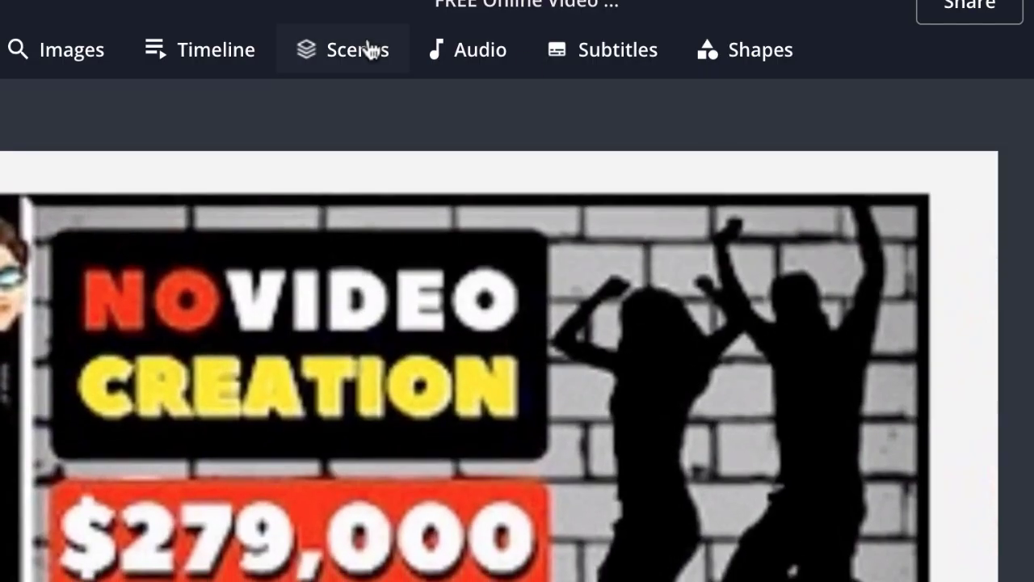
{"action": "left_click", "coordinate": [480, 50]}
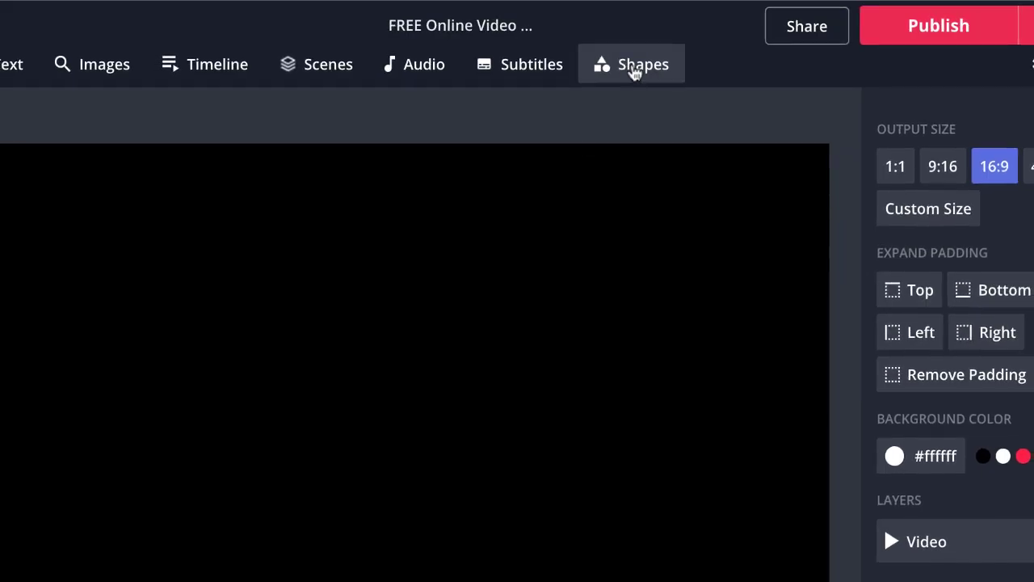
{"action": "left_click", "coordinate": [635, 73]}
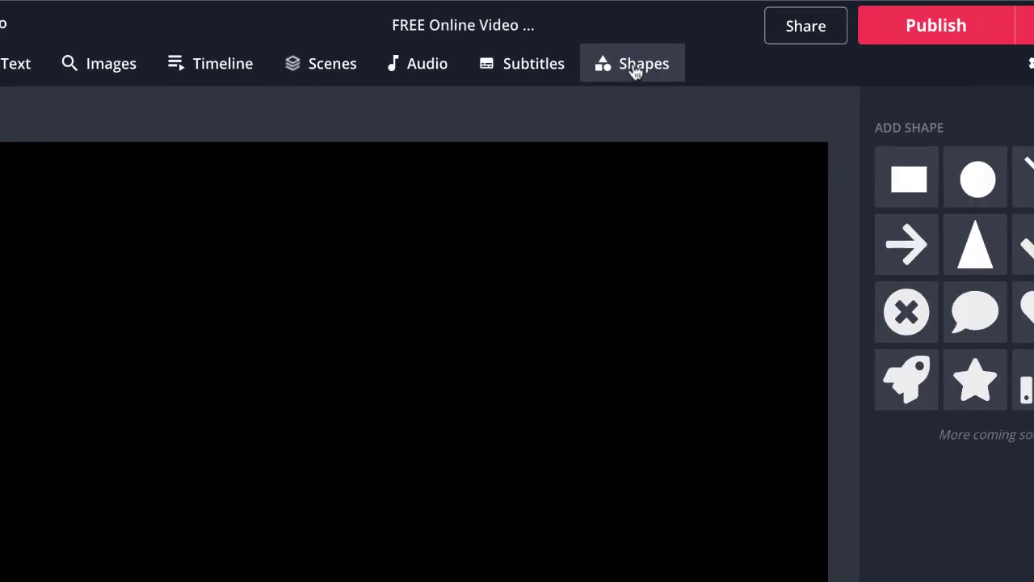
{"action": "left_click", "coordinate": [547, 63]}
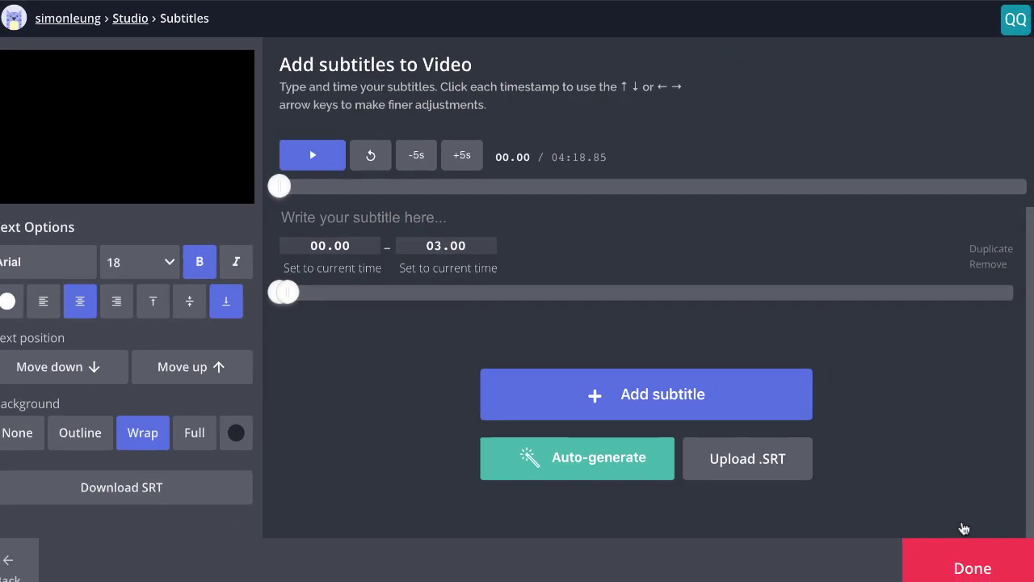
{"action": "left_click", "coordinate": [970, 563]}
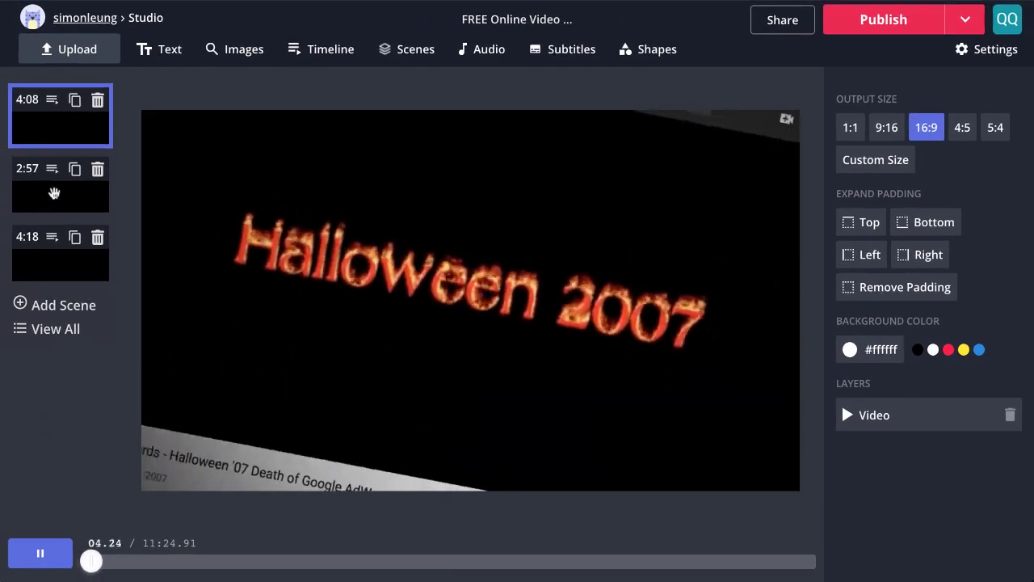
Select scene 2 of the compilation to check it
{"action": "left_click", "coordinate": [45, 191]}
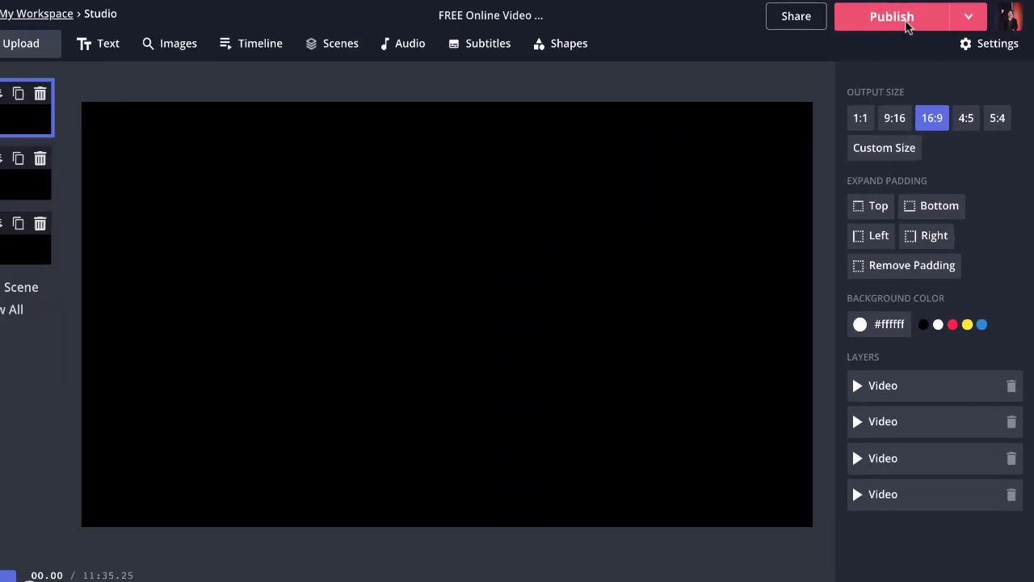
Publish the finished compilation from Kapwing Studio
{"action": "left_click", "coordinate": [841, 45]}
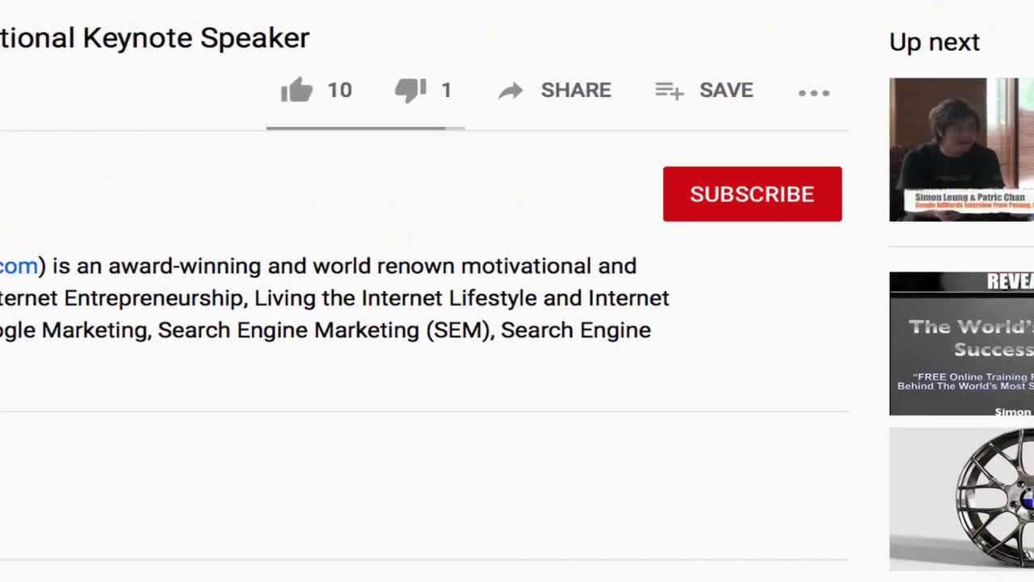
Subscribe to the keynote video's channel with all notifications and post the praising comment
{"action": "left_click", "coordinate": [742, 222]}
{"action": "left_click", "coordinate": [792, 228]}
{"action": "left_click", "coordinate": [868, 284]}
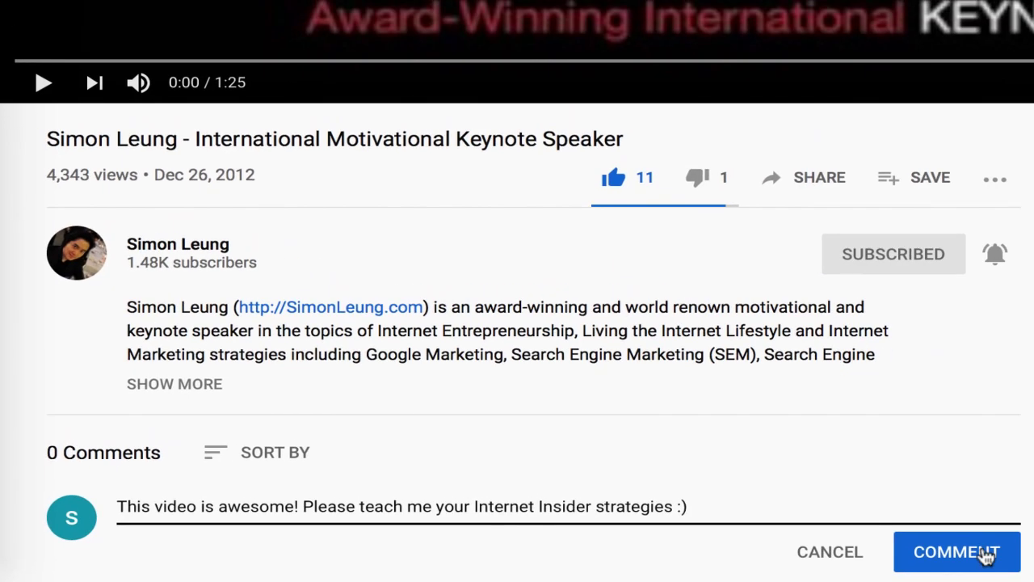
{"action": "left_click", "coordinate": [970, 553]}
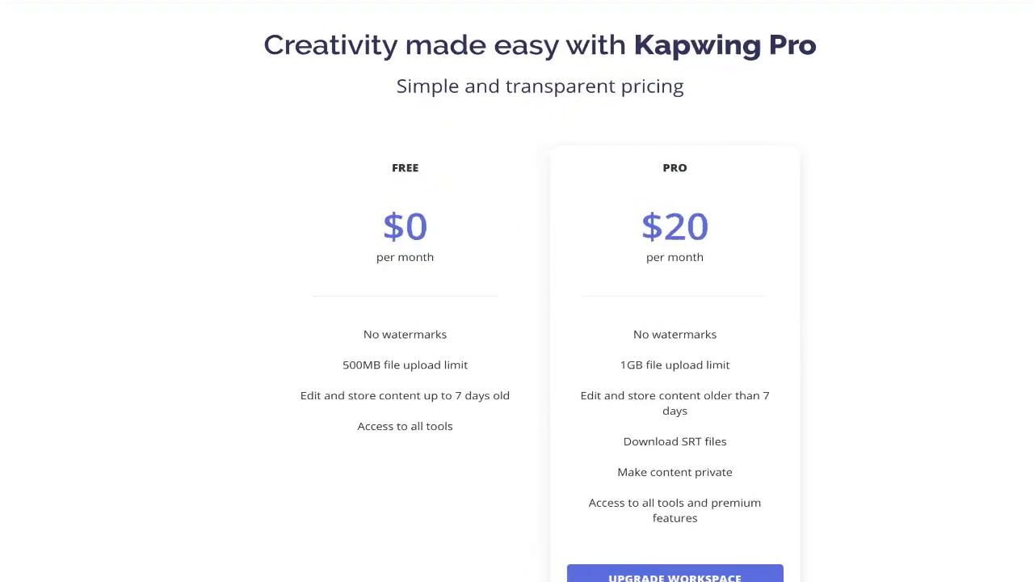